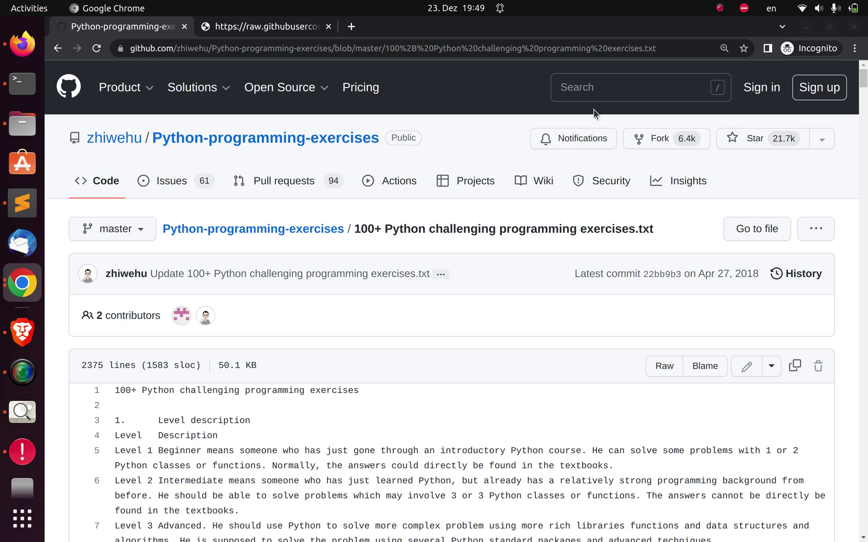
Glance at ChatGPT, then scroll the GitHub exercises file down to Question 1 and its solution
left_click(36, 40)
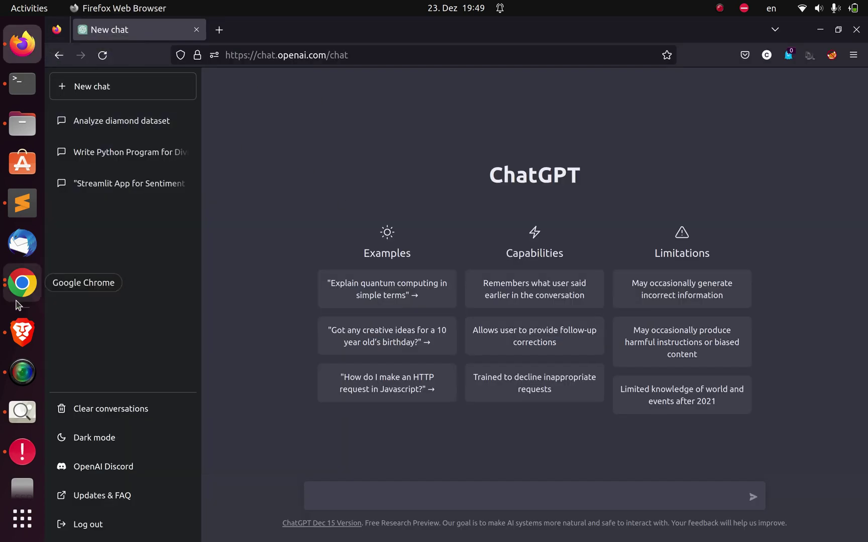
left_click(22, 283)
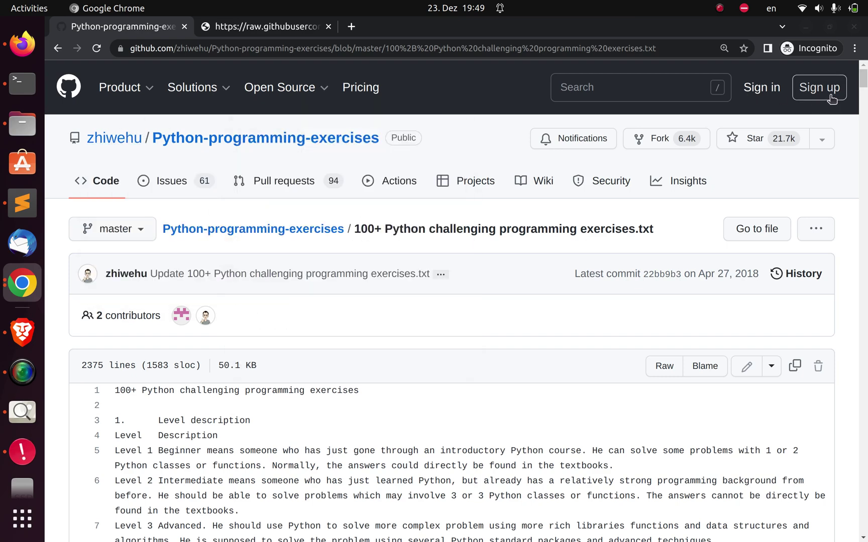
left_click_drag(864, 88, 864, 95)
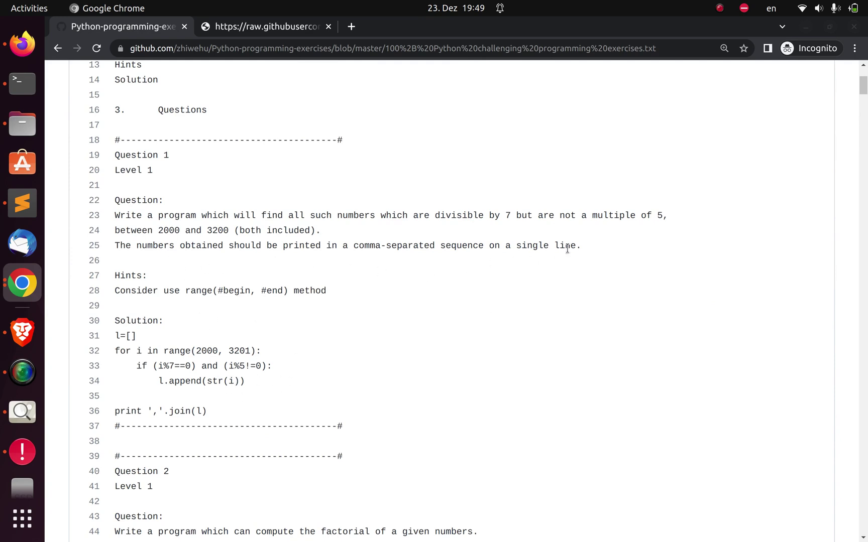
Copy Question 1's statement on lines 23–25 about numbers divisible by 7 but not multiples of 5
left_click_drag(589, 245, 118, 217)
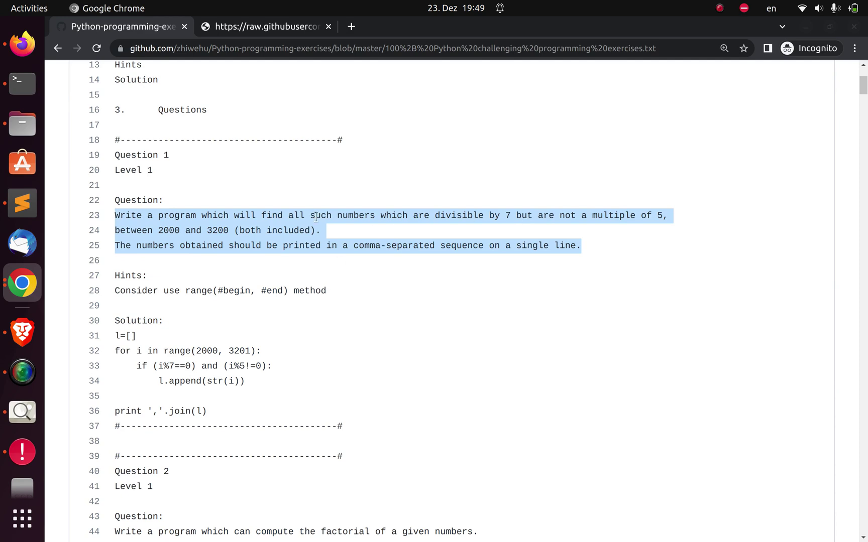
right_click(249, 236)
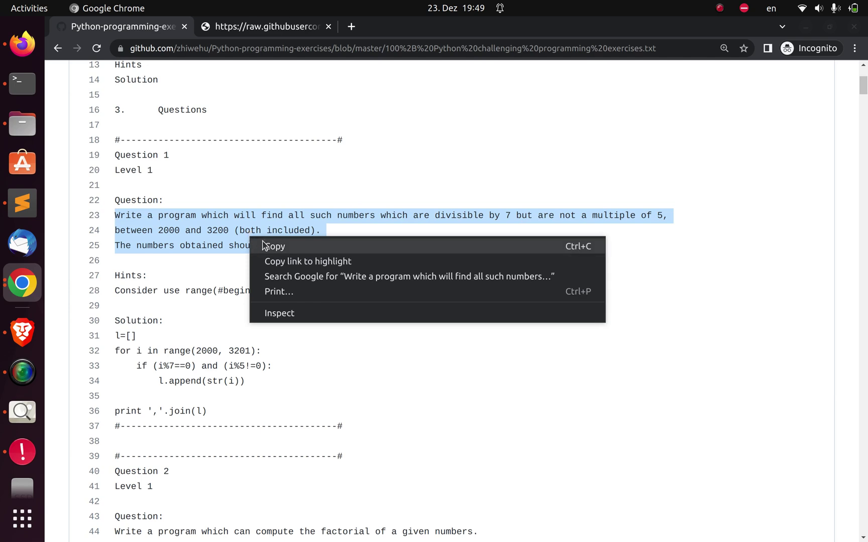
left_click(263, 246)
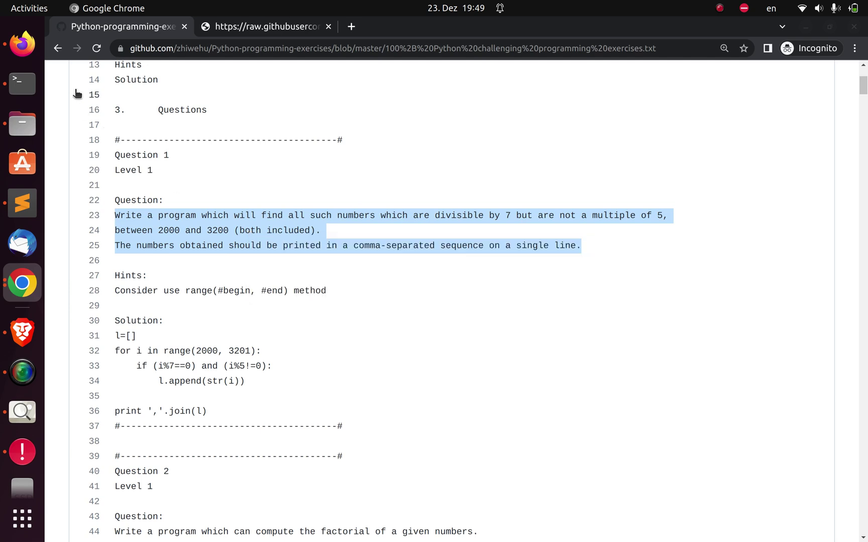
Paste the Question 1 task into a new ChatGPT chat, send it, then return to GitHub
left_click(24, 47)
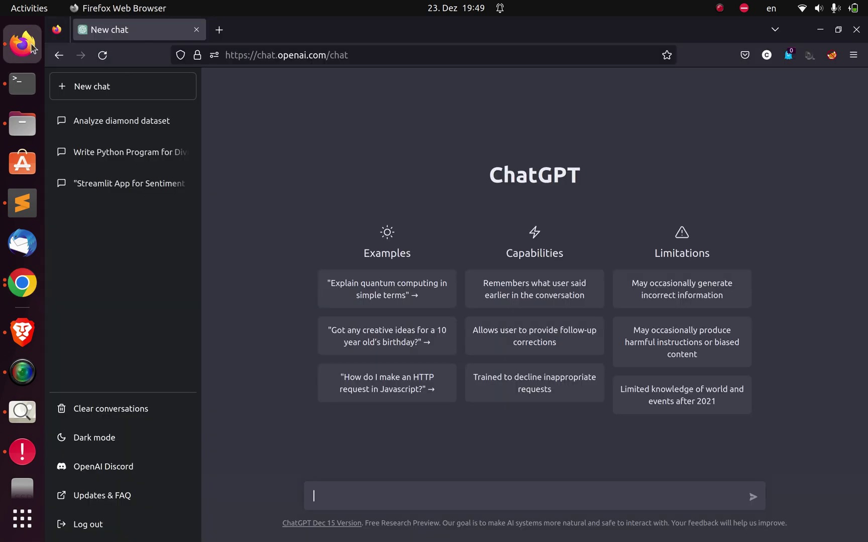
left_click(334, 498)
key("ctrl+v")
key("Return")
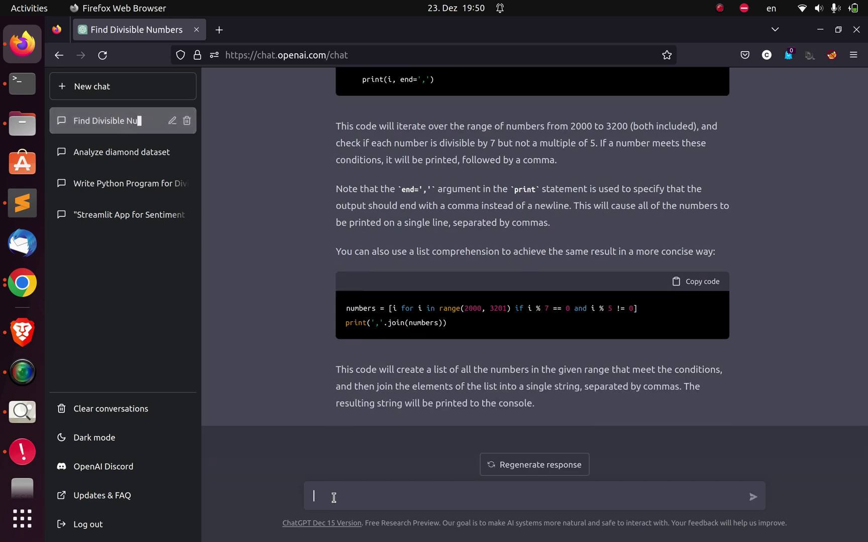
left_click(8, 281)
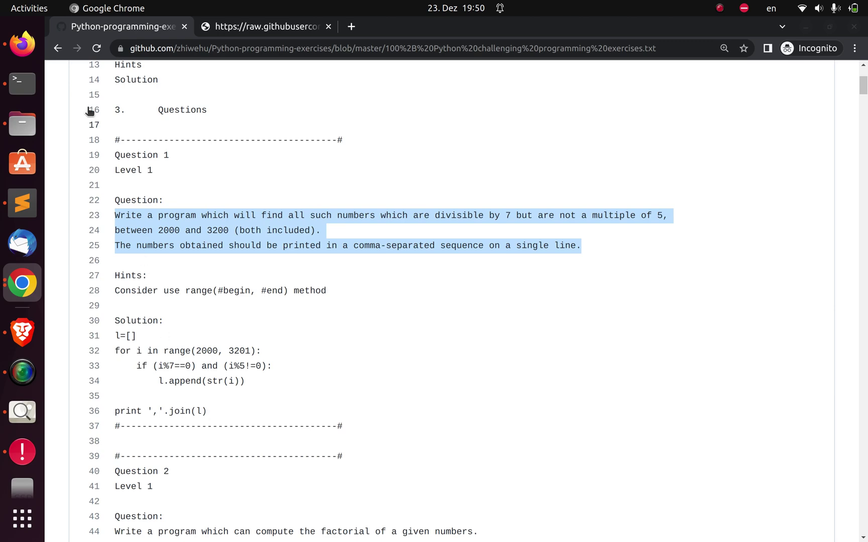
Select the three-line for-loop over range(2000, 3201) in ChatGPT's first code block
left_click(24, 43)
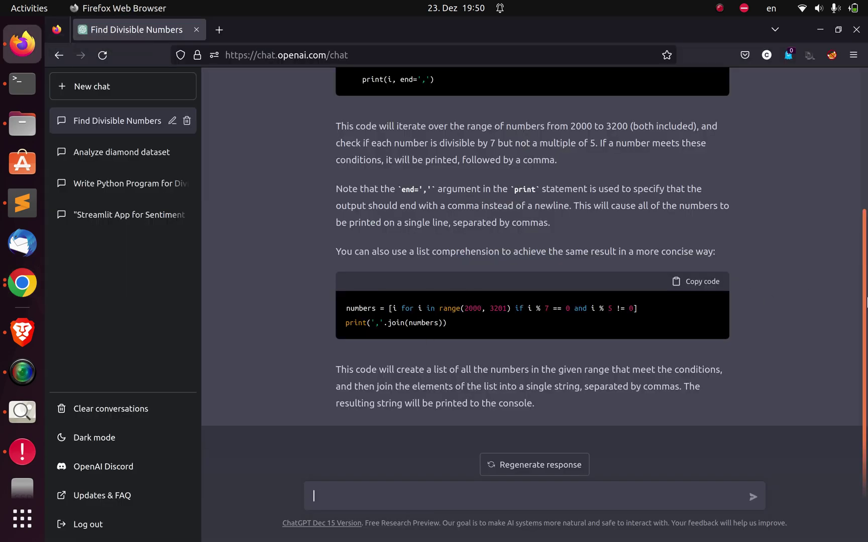
scroll(865, 302, "up", 2)
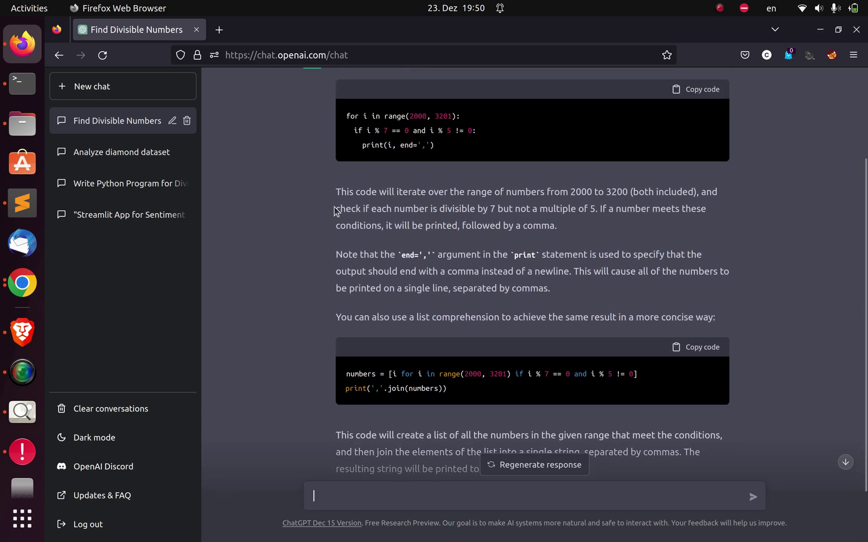
left_click_drag(437, 146, 349, 118)
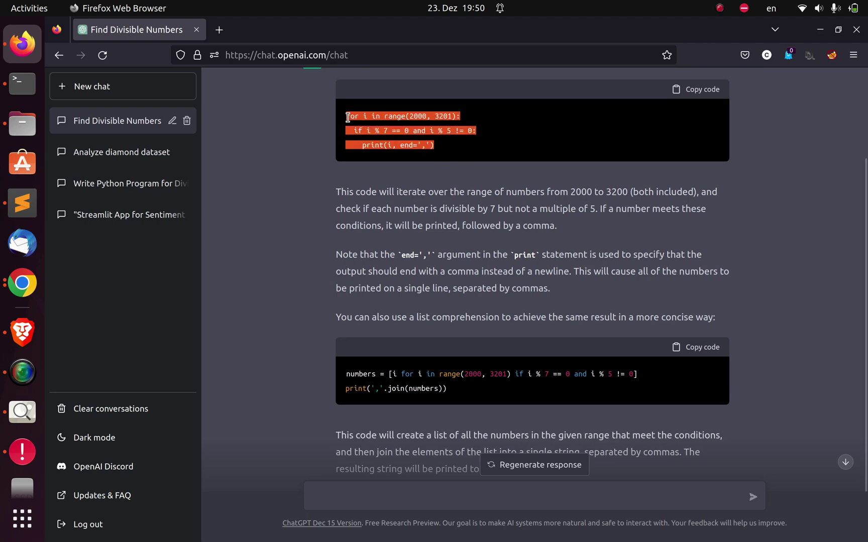
Run ChatGPT's loop in IPython, printing 2002 to 3199, then select GitHub's solution lines 31–36
left_click(22, 84)
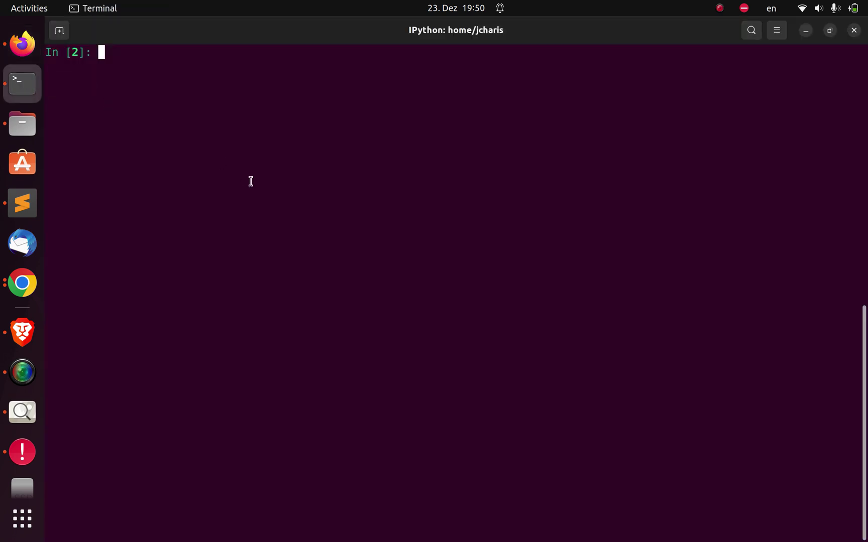
key("ctrl+shift+v")
key("Return")
key("Return")
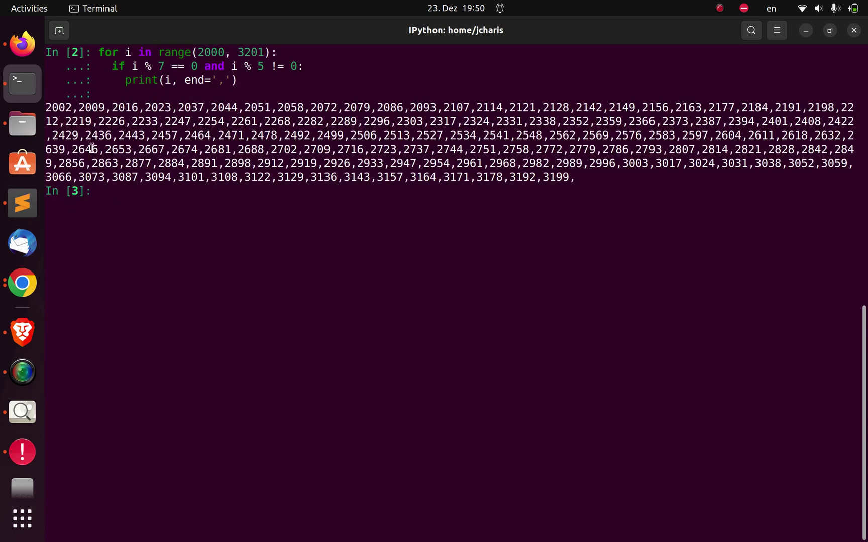
left_click(22, 283)
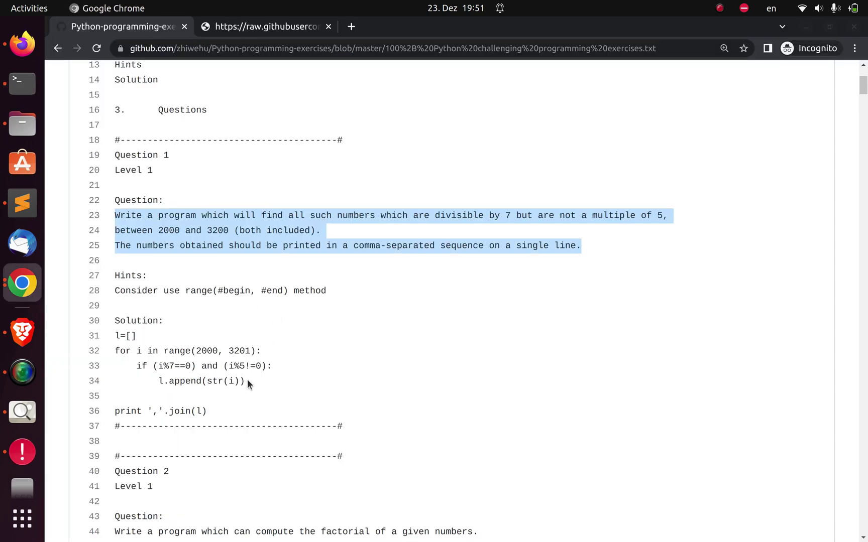
left_click_drag(212, 409, 115, 340)
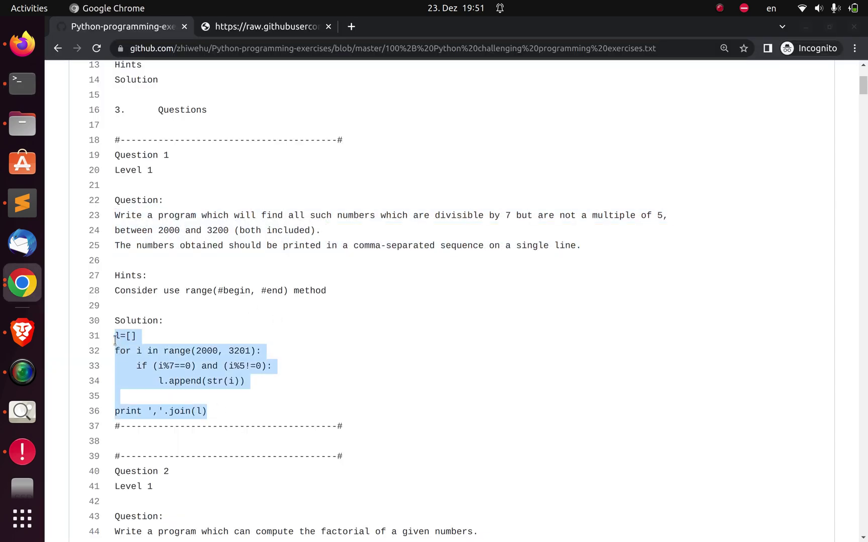
Paste and run the GitHub reference solution in IPython, getting a SyntaxError from its Python 2 print
left_click(23, 84)
key("Return")
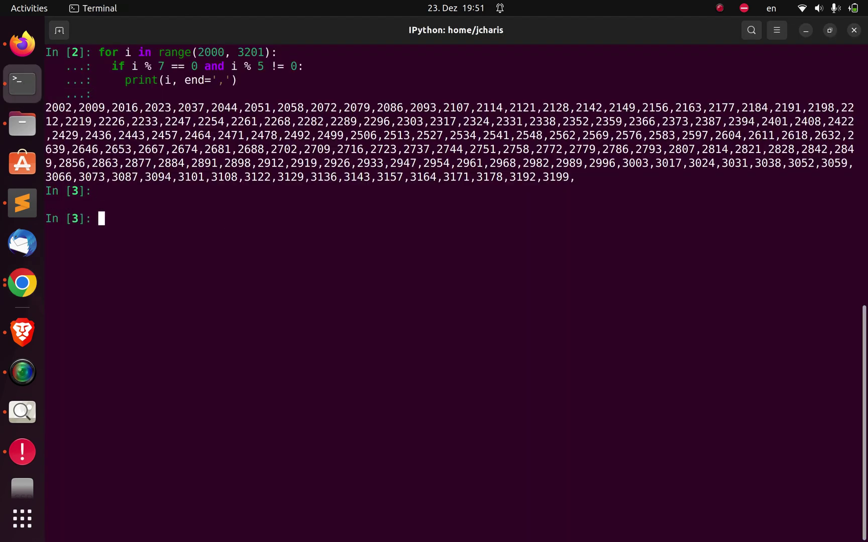
key("ctrl+shift+v")
key("Return")
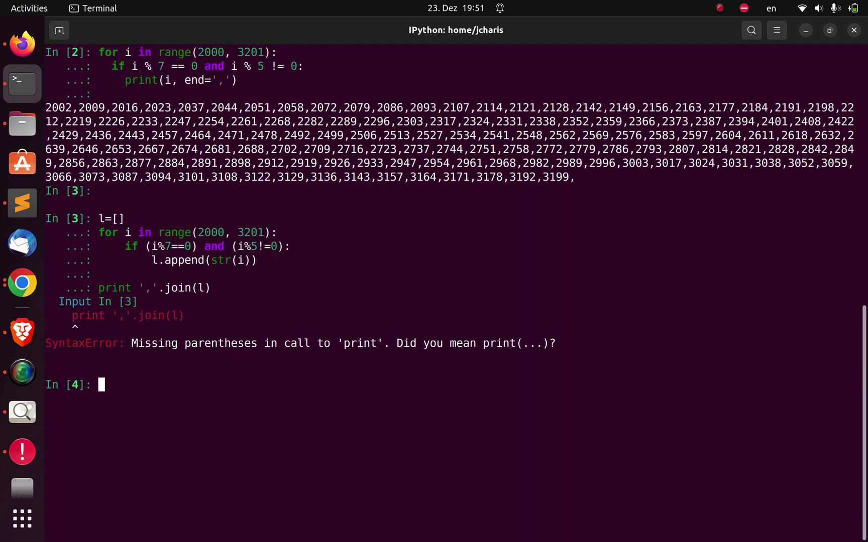
Fix the recalled code to print(','.join(l)) and rerun it, printing 2002 through 3199
key("Up")
key("Left")
key("Left")
key("Left")
key("Left")
key("Left")
key("Left")
key("Left")
key("Left")
key("Left")
key("Left")
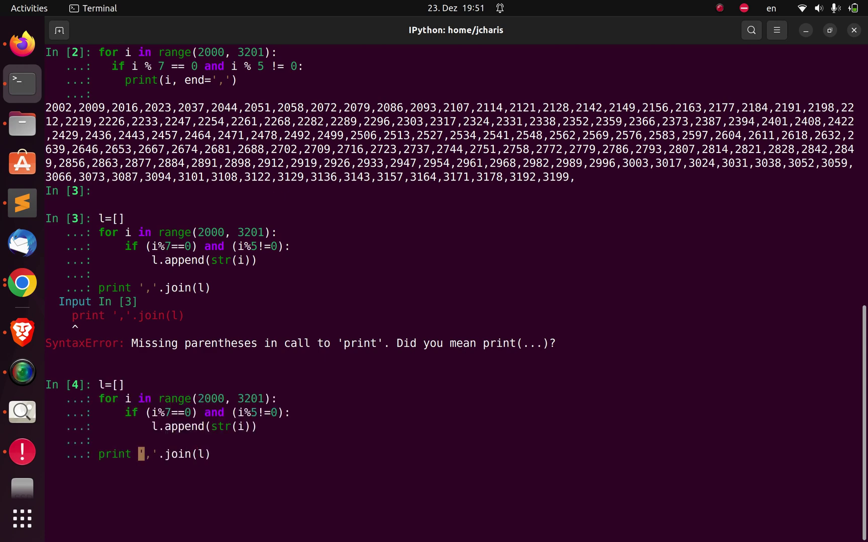
key("BackSpace")
type("(")
key("Right")
key("Right")
key("Right")
key("Right")
key("Right")
key("Right")
key("Right")
key("Right")
key("Right")
key("Right")
key("Right")
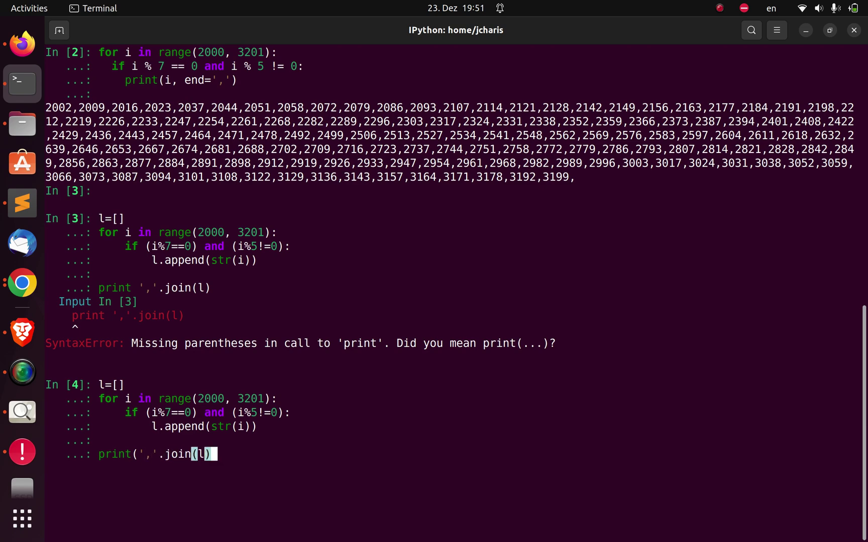
type(")")
key("Return")
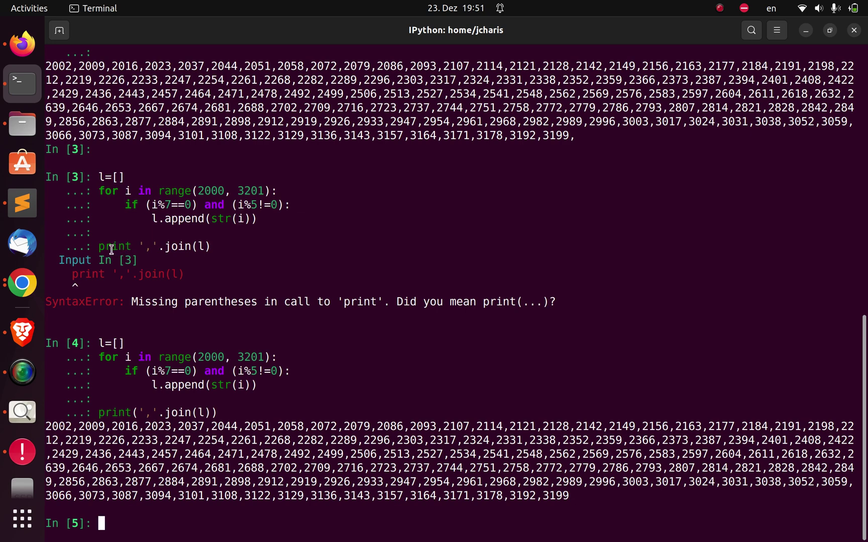
Select the Question 2 factorial task on lines 44–49 in GitHub and return to the ChatGPT chat
left_click(22, 283)
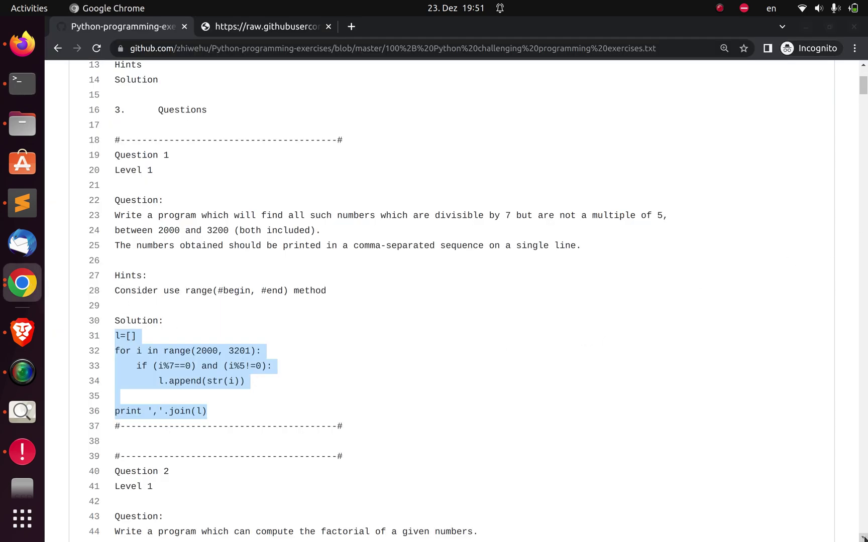
scroll(451, 301, "down", 5)
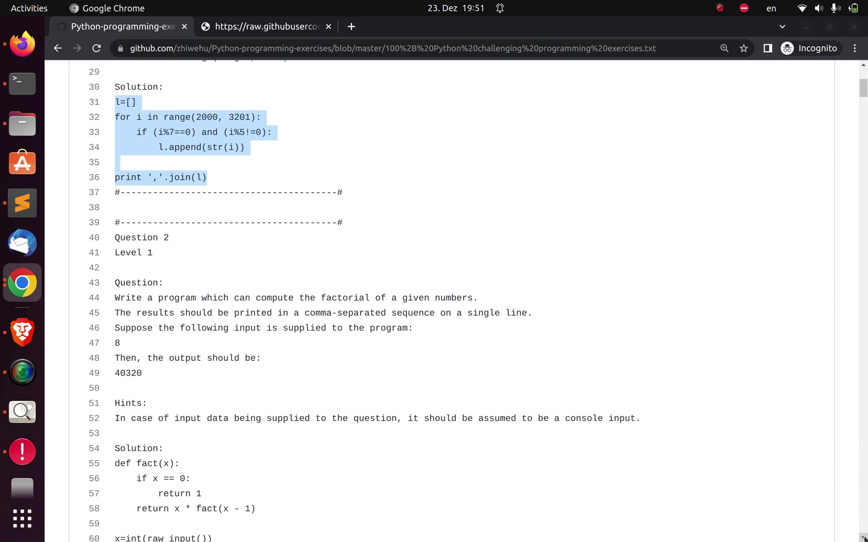
scroll(485, 272, "down", 3)
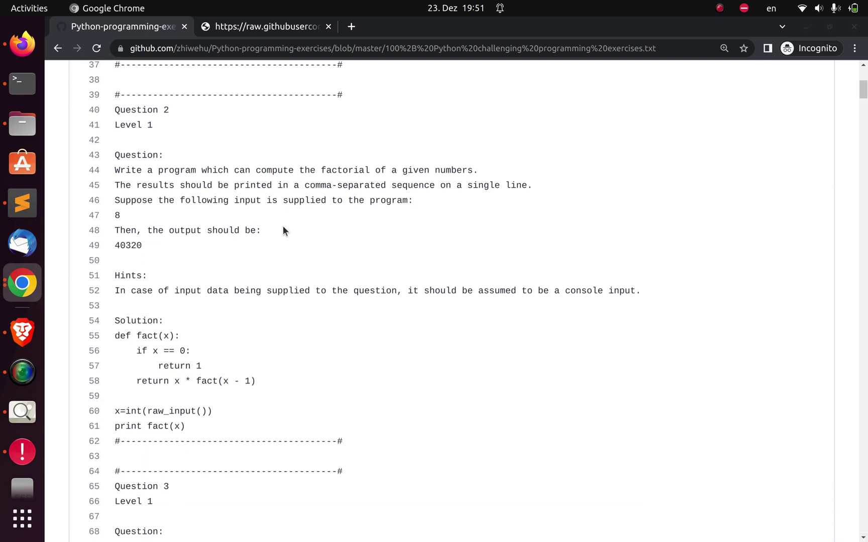
left_click_drag(160, 251, 104, 176)
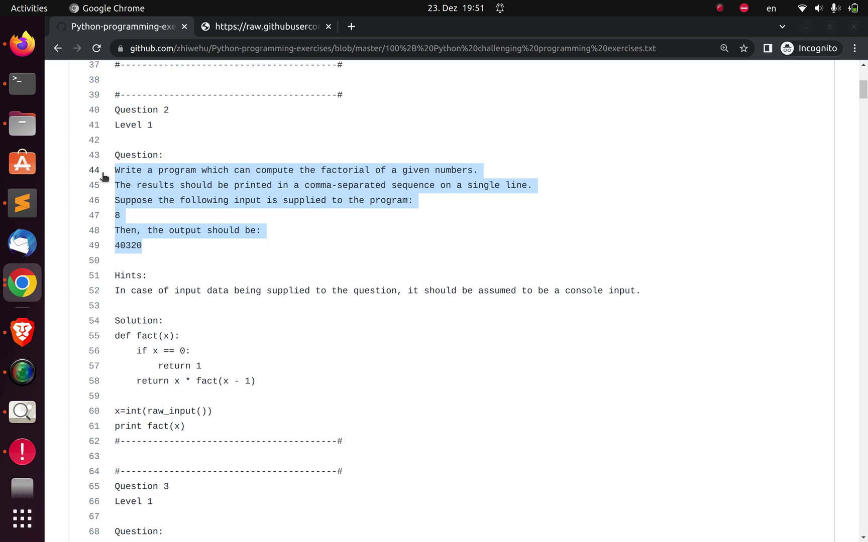
left_click(22, 44)
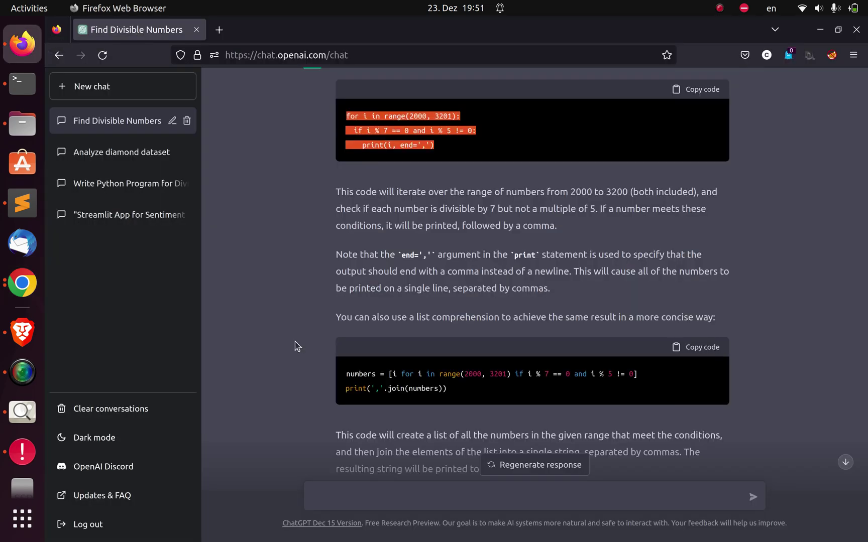
Paste the factorial question (input 8, output 40320) into ChatGPT and send it
left_click(333, 489)
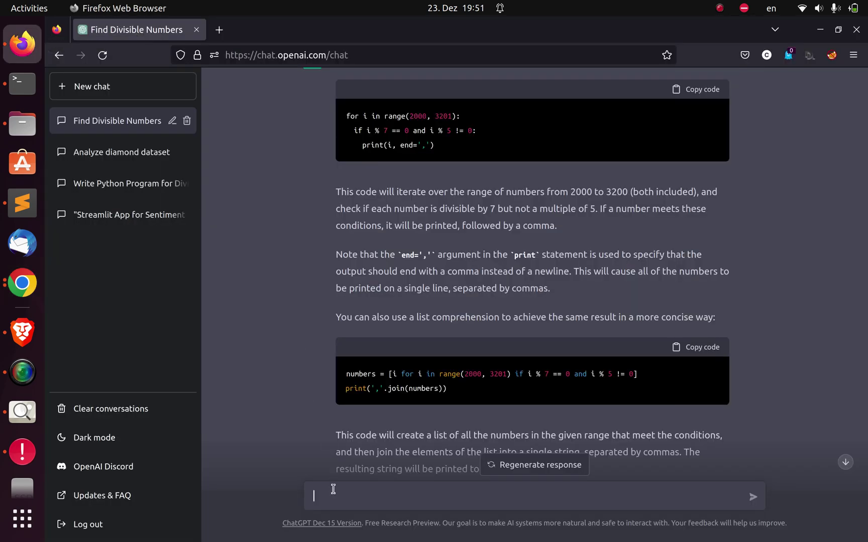
key("ctrl+v")
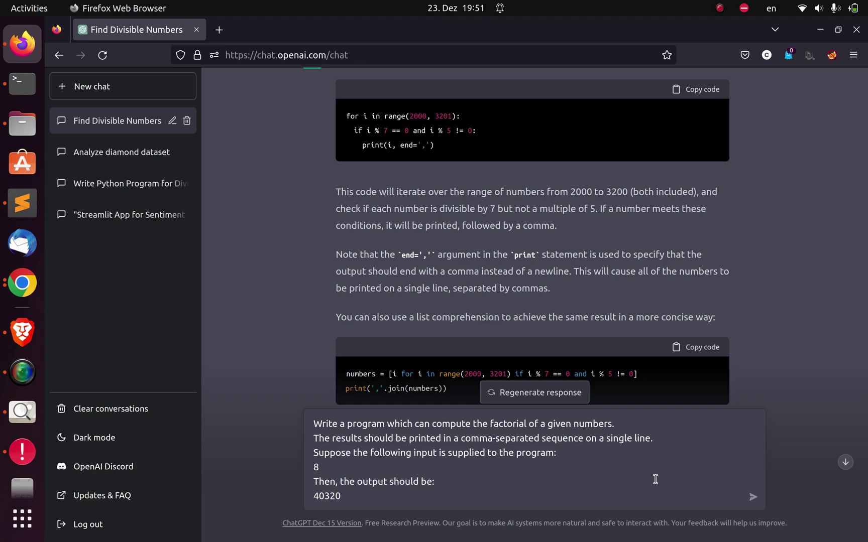
left_click(754, 498)
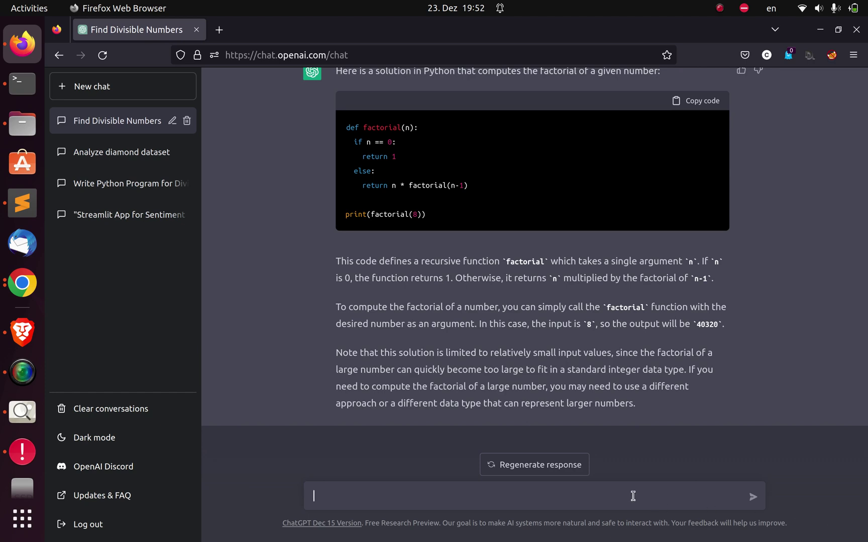
Send the follow-up 'Can you convert the same into Julia language' and scroll back through the chat
type("you convert the same into Jul")
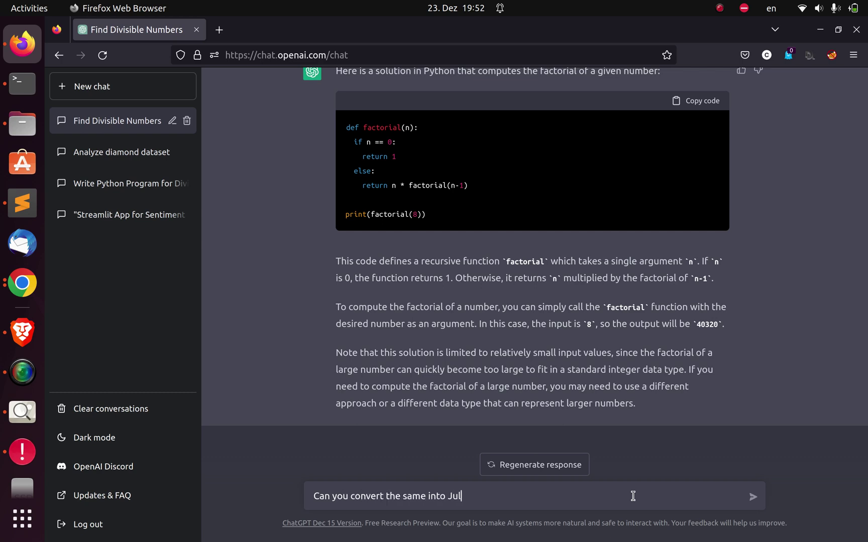
type("ia language")
key("Return")
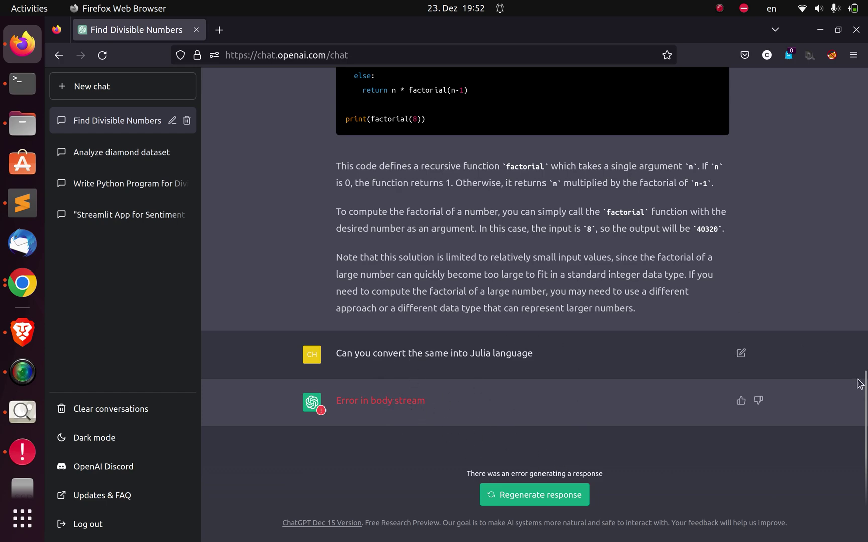
left_click_drag(864, 397, 865, 92)
scroll(581, 188, "down", 3)
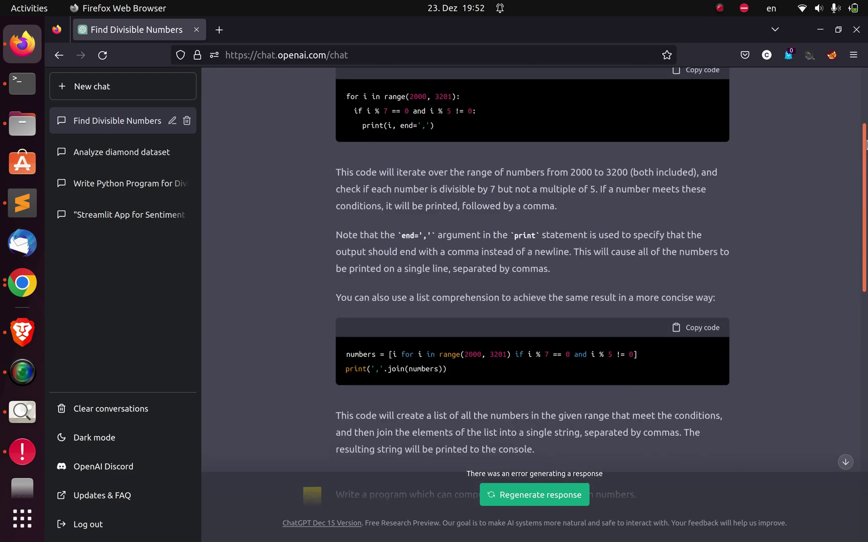
scroll(581, 188, "up", 2)
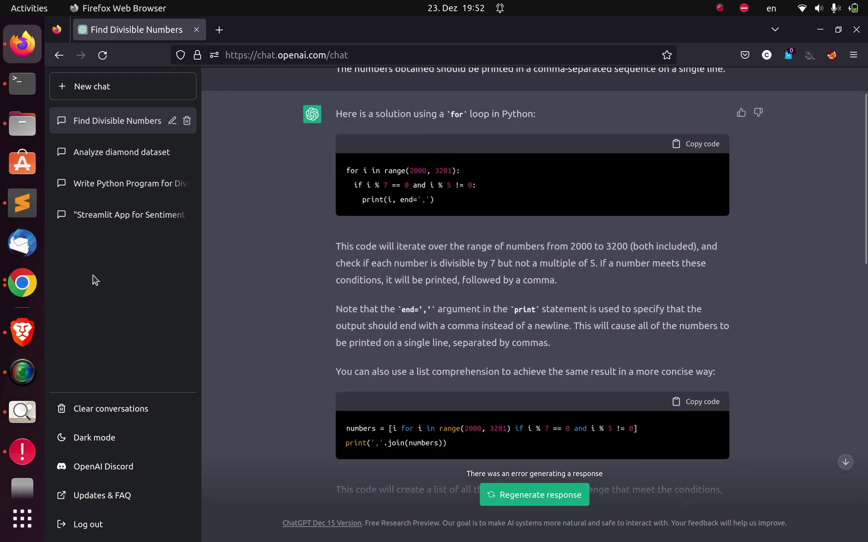
Scroll the GitHub file to Question 5 and select its getString/printString class exercise text
left_click(19, 284)
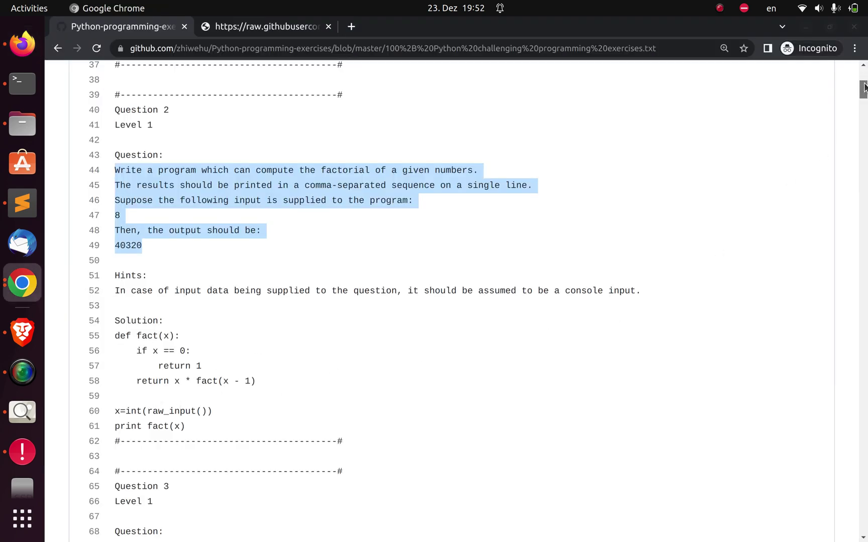
left_click_drag(865, 88, 864, 94)
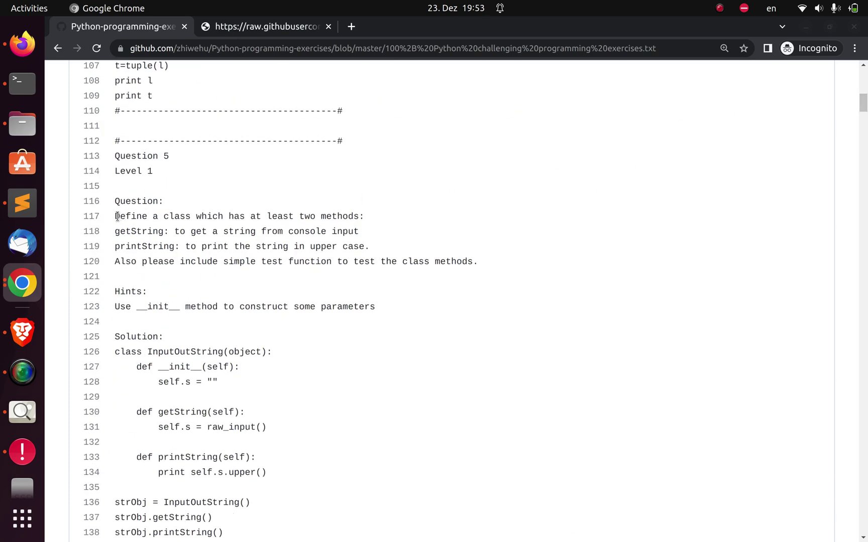
left_click_drag(115, 216, 489, 266)
key("ctrl+c")
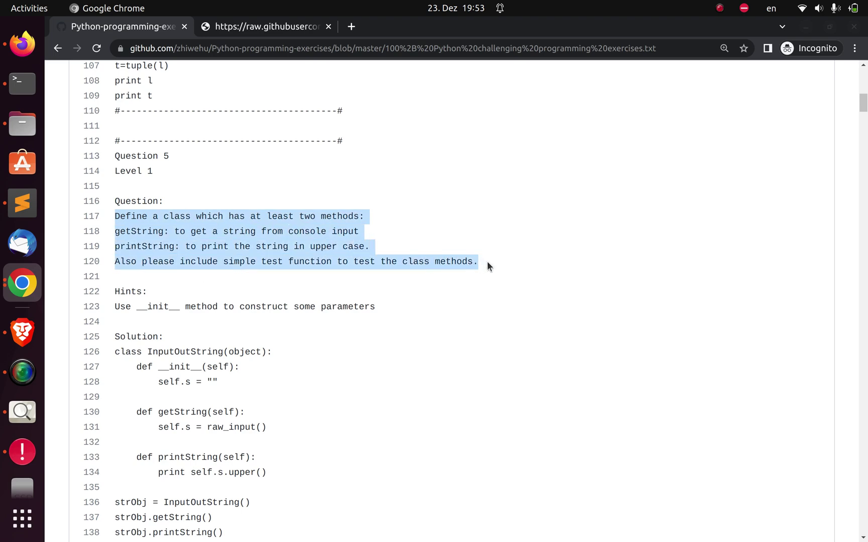
Back in ChatGPT, find the error at the bottom of the chat and regenerate the Julia factorial reply
left_click(22, 45)
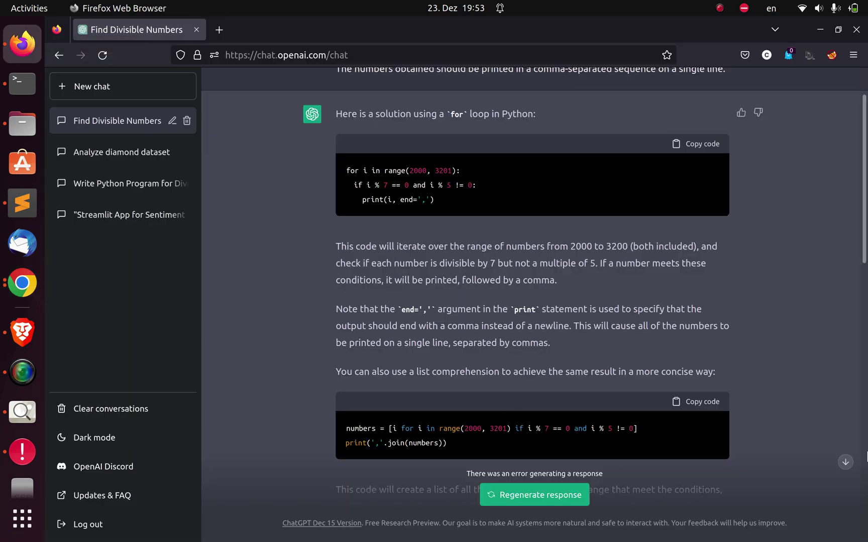
left_click(846, 463)
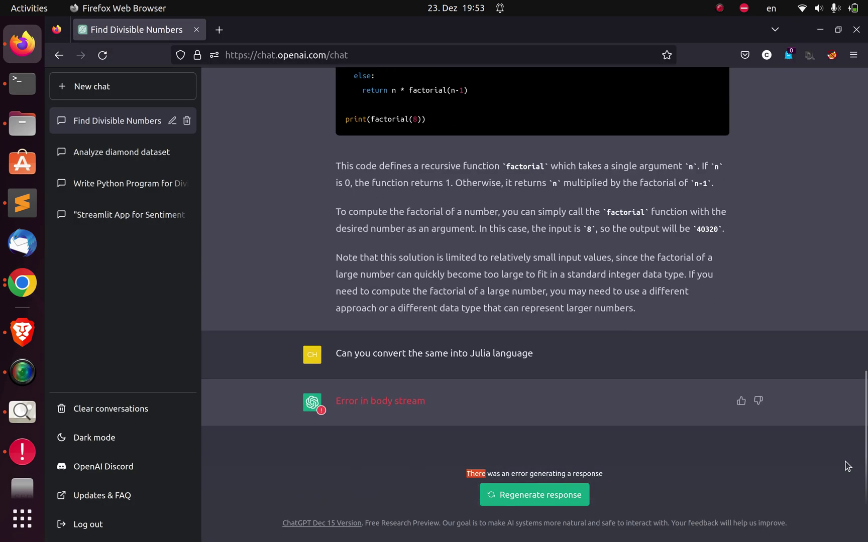
triple_click(847, 466)
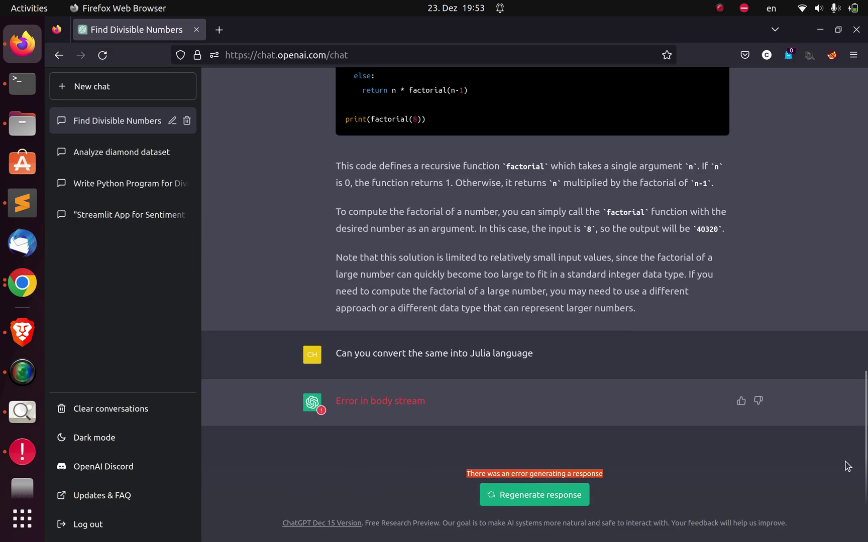
left_click(528, 496)
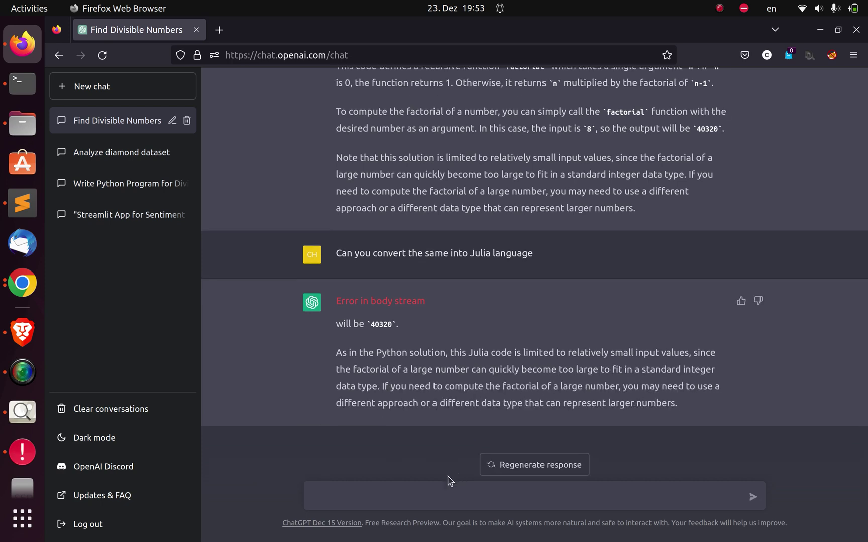
Paste the Question 5 getString/printString class exercise into ChatGPT and send it
key("ctrl+v")
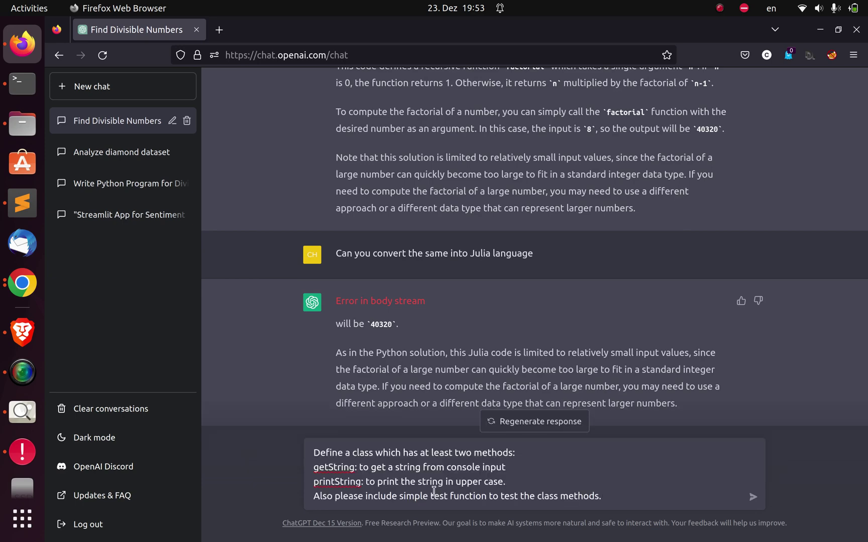
key("Return")
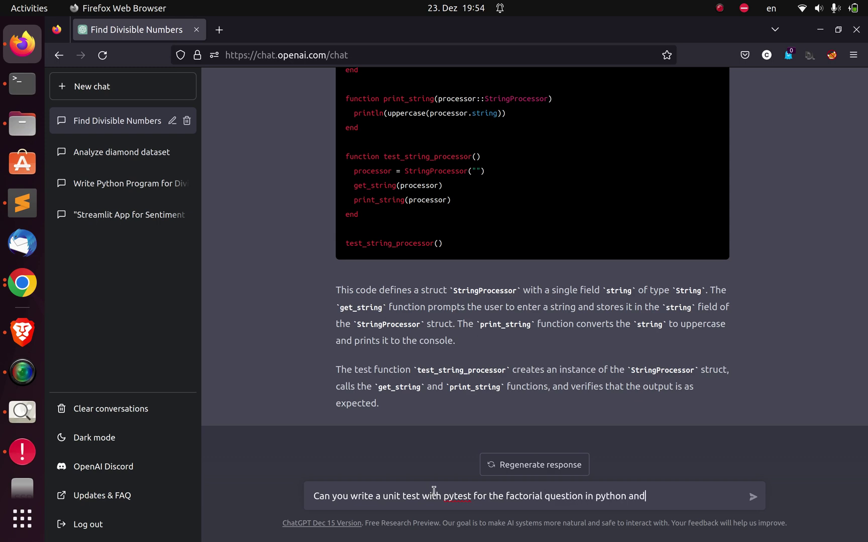
Finish the request for pytest and Julia unit tests of the factorial solution and send it
type("a")
key("Return")
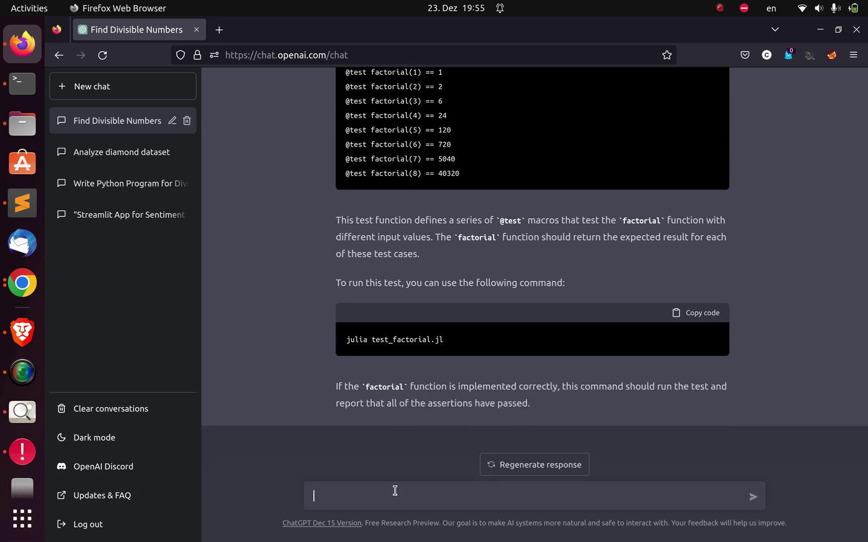
On GitHub, select the Question 9 text through PRACTICE MAKES PERFECT, then return to ChatGPT
left_click(22, 283)
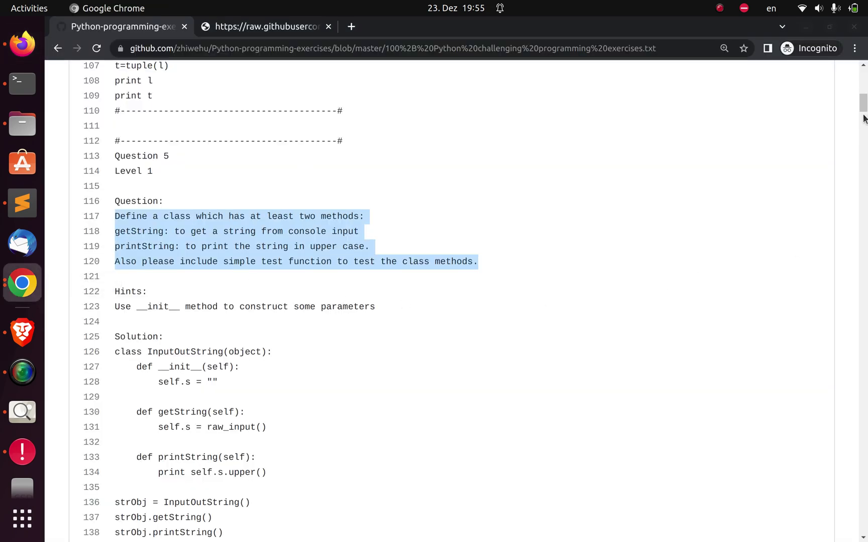
scroll(863, 116, "down", 10)
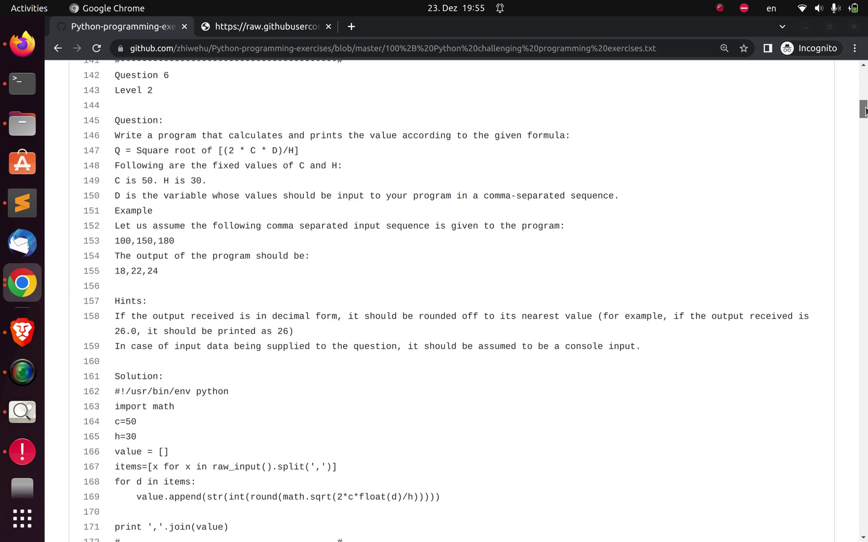
scroll(863, 110, "down", 20)
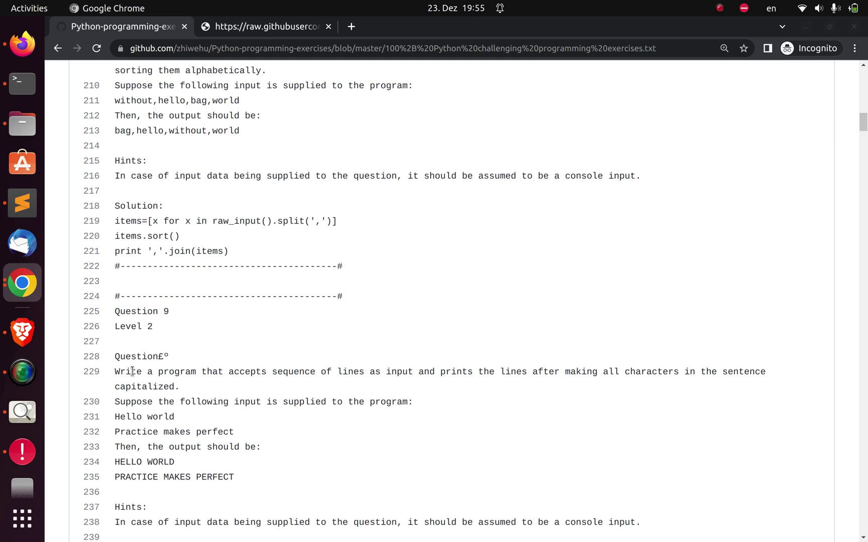
left_click_drag(115, 376, 239, 448)
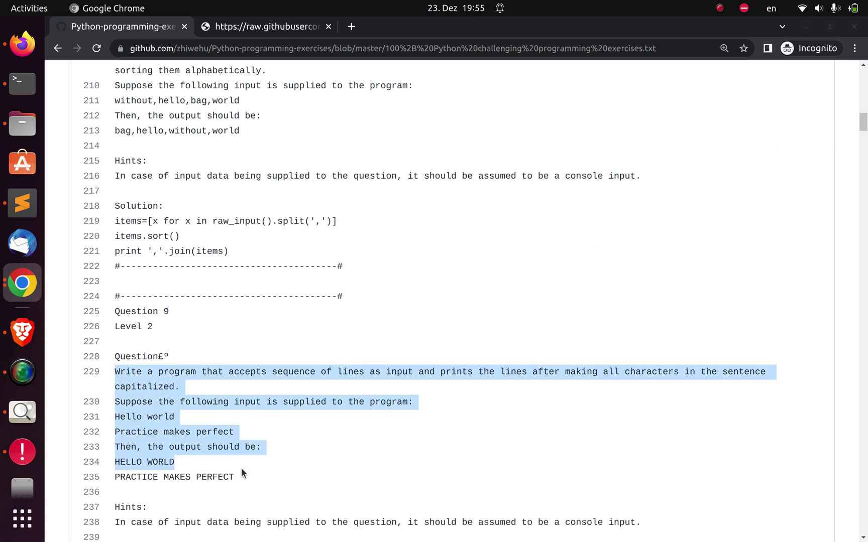
left_click_drag(241, 468, 242, 474)
key("ctrl+c")
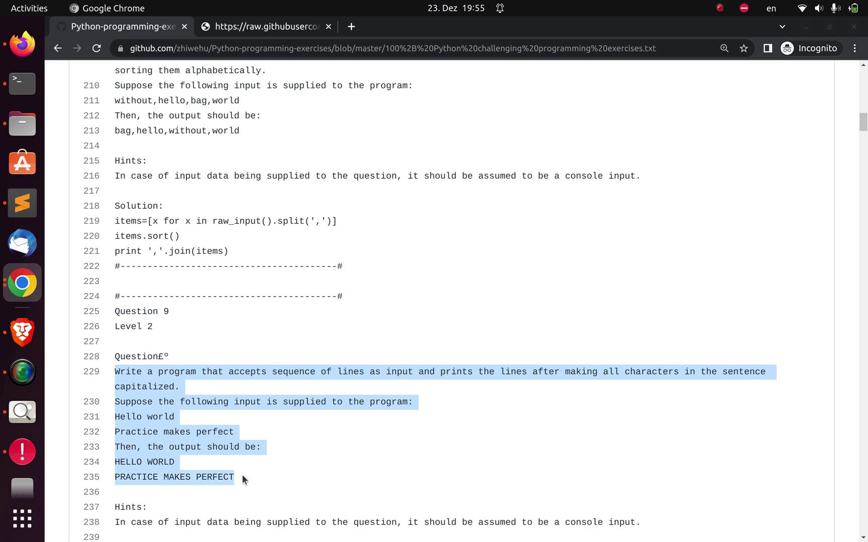
left_click(22, 43)
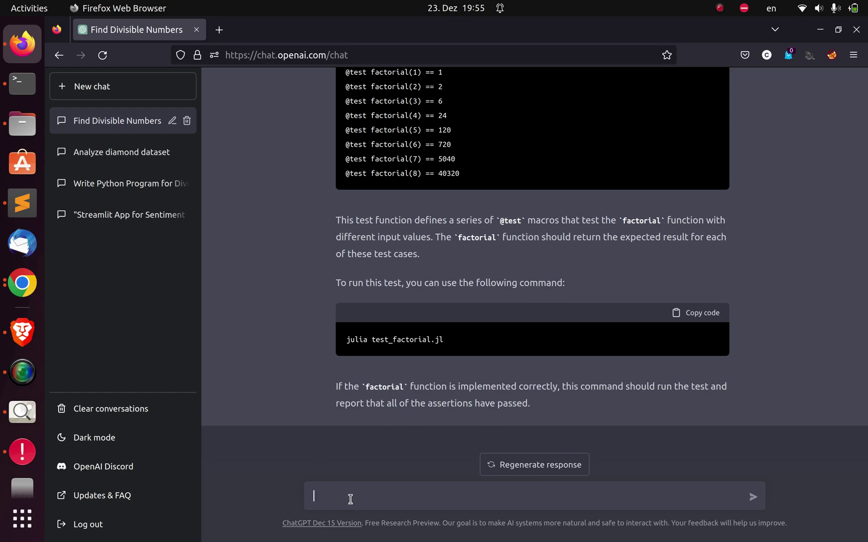
Paste the Question 9 uppercase-input-lines exercise into ChatGPT and send it
key("ctrl+v")
key("Return")
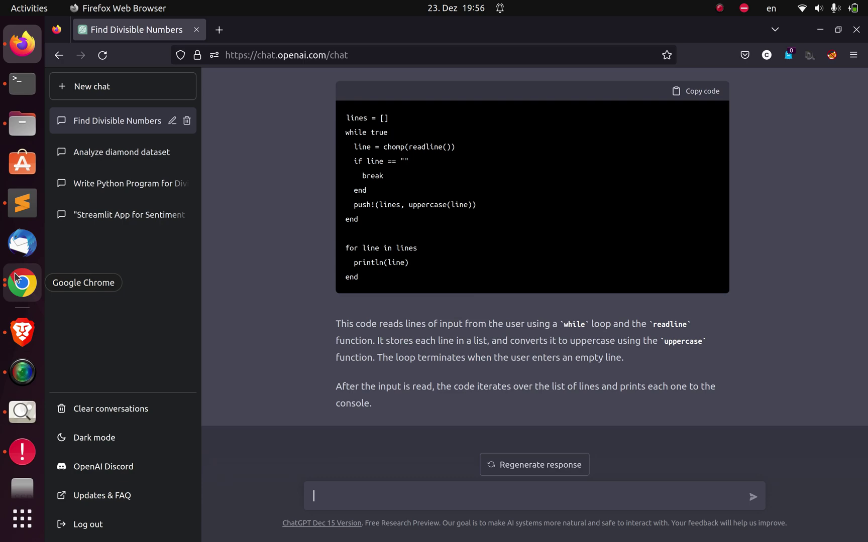
left_click(20, 281)
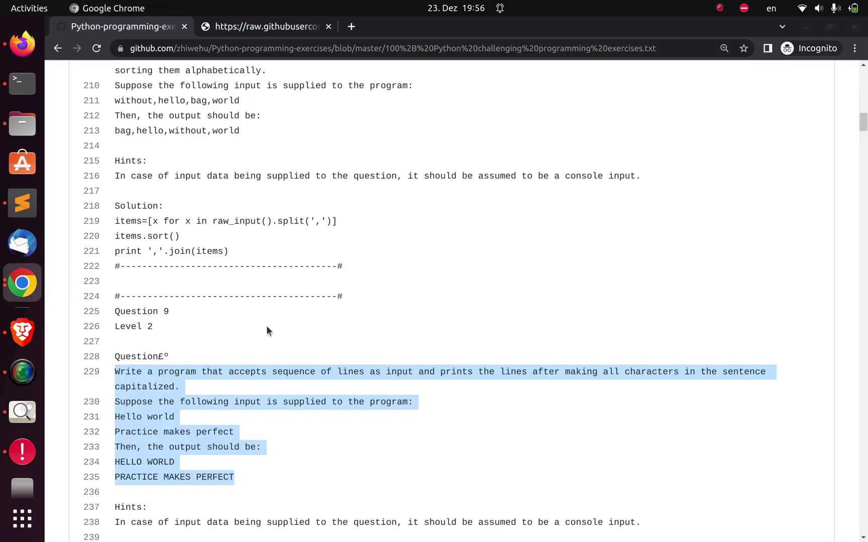
scroll(287, 335, "down", 7)
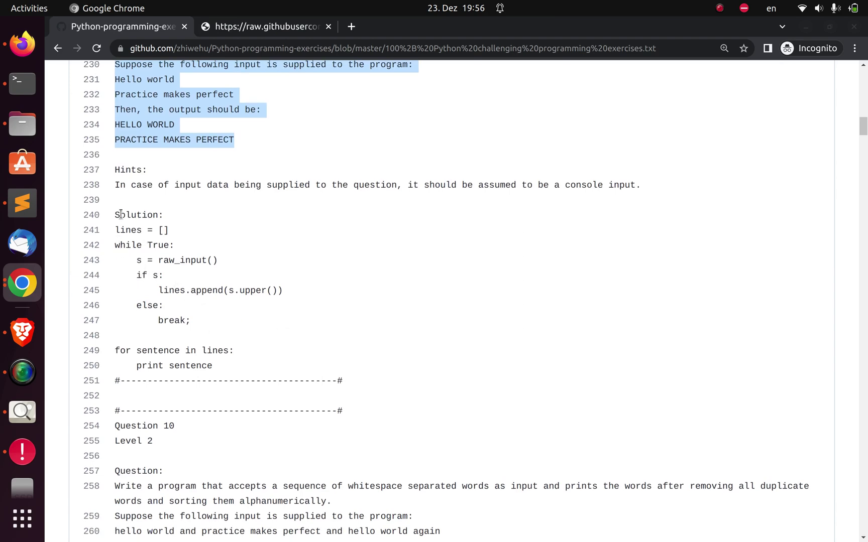
left_click(22, 42)
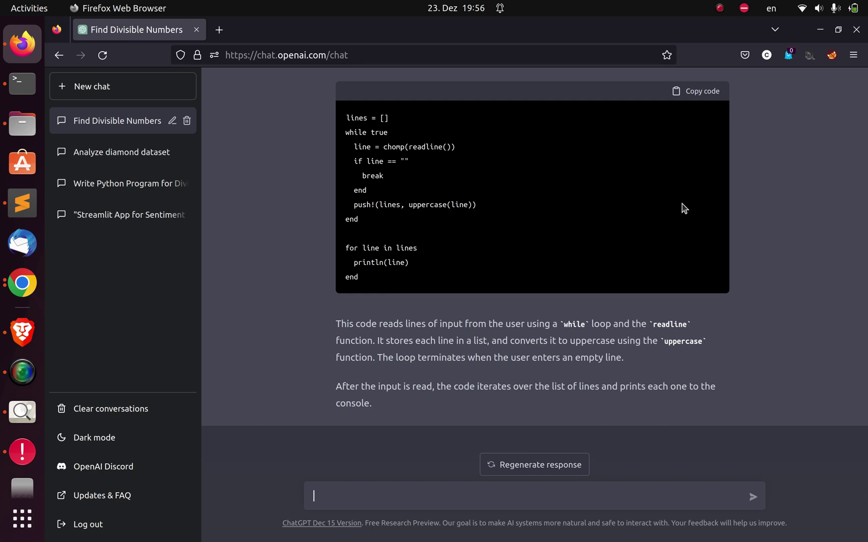